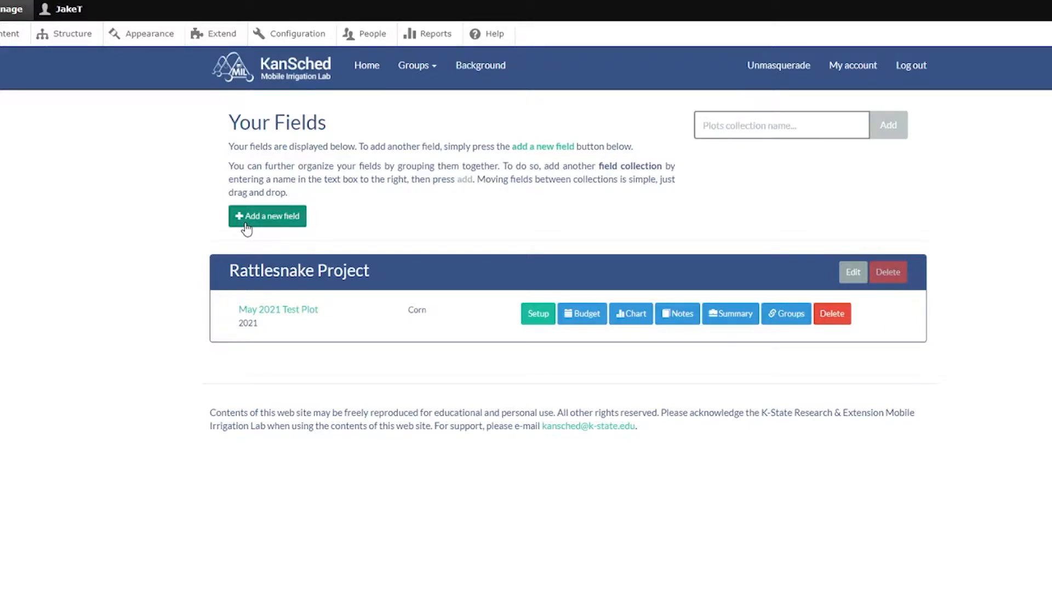
# - Add a new field and name it Video Tutorial
pyautogui.click(246, 224)
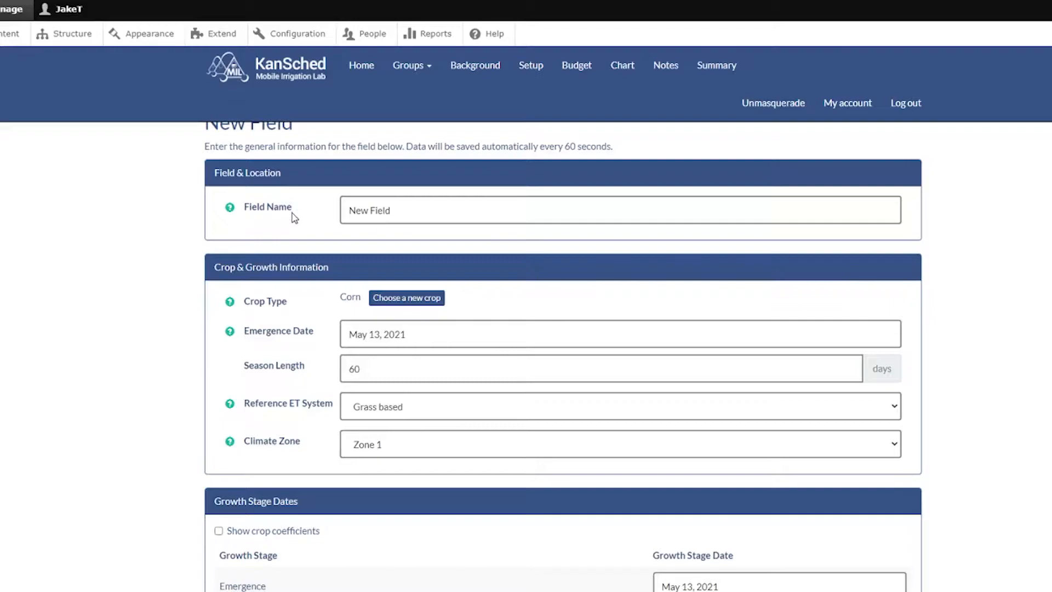
pyautogui.tripleClick(371, 208)
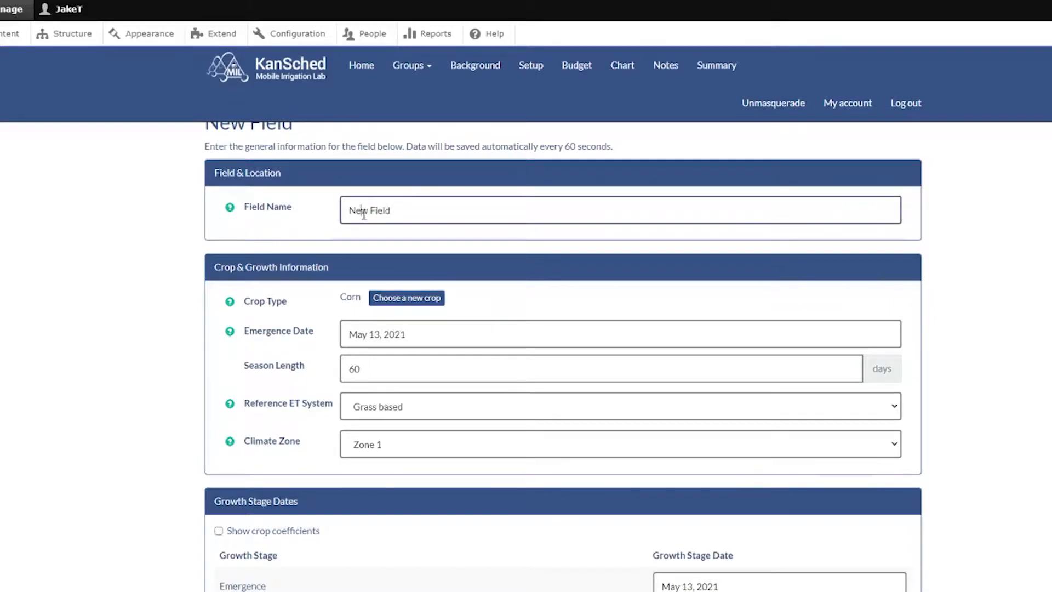
pyautogui.write('Vid')
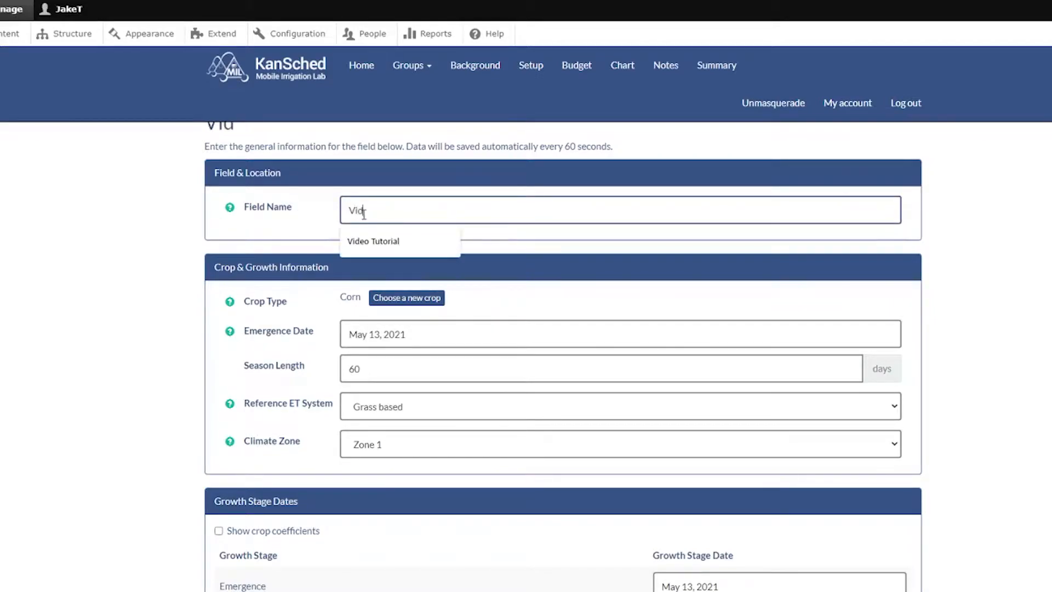
pyautogui.write('eo Tutorial')
pyautogui.click(102, 274)
# - Choose Corn as the field's crop type and confirm the crop selection
pyautogui.scroll(-1, 38, 246)
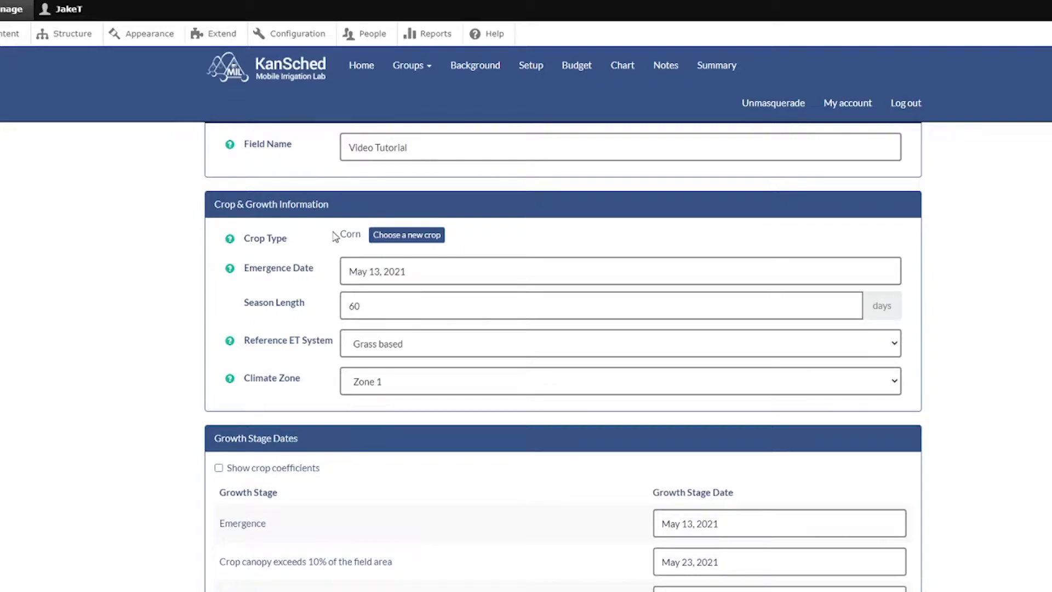
pyautogui.click(382, 241)
pyautogui.click(464, 246)
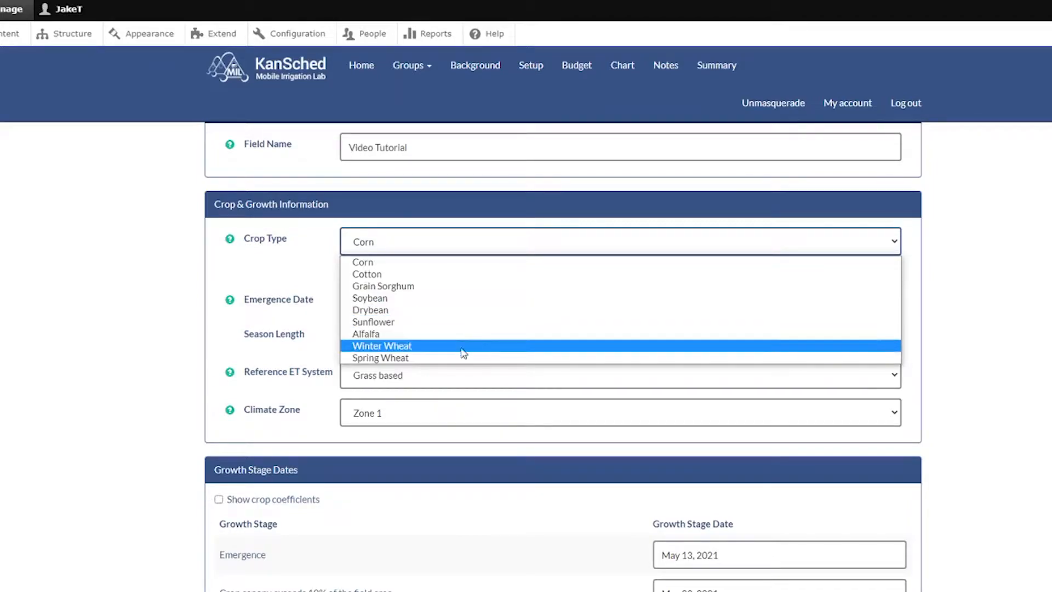
pyautogui.click(466, 264)
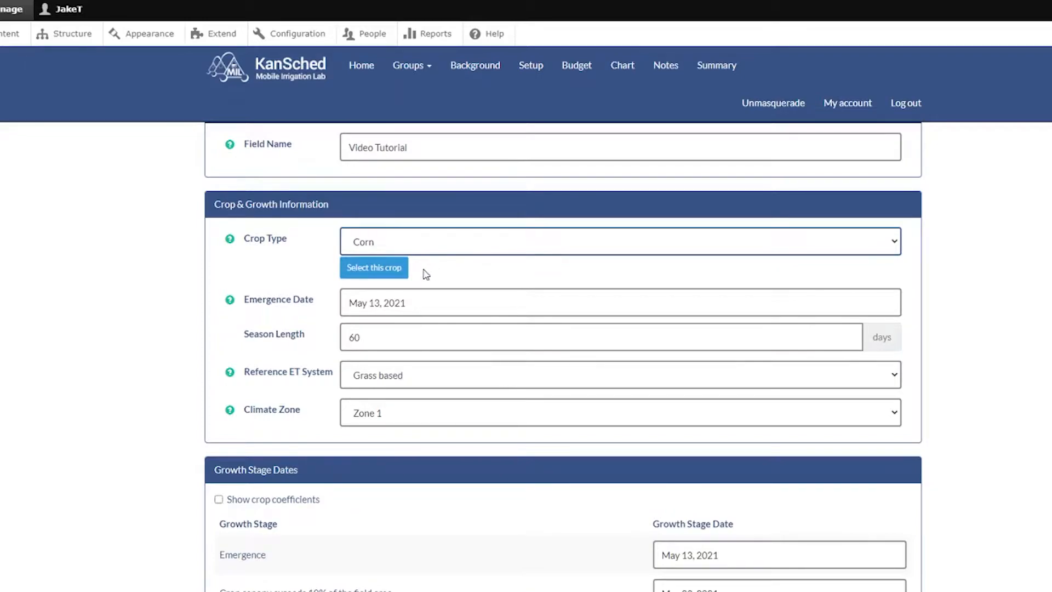
pyautogui.click(393, 273)
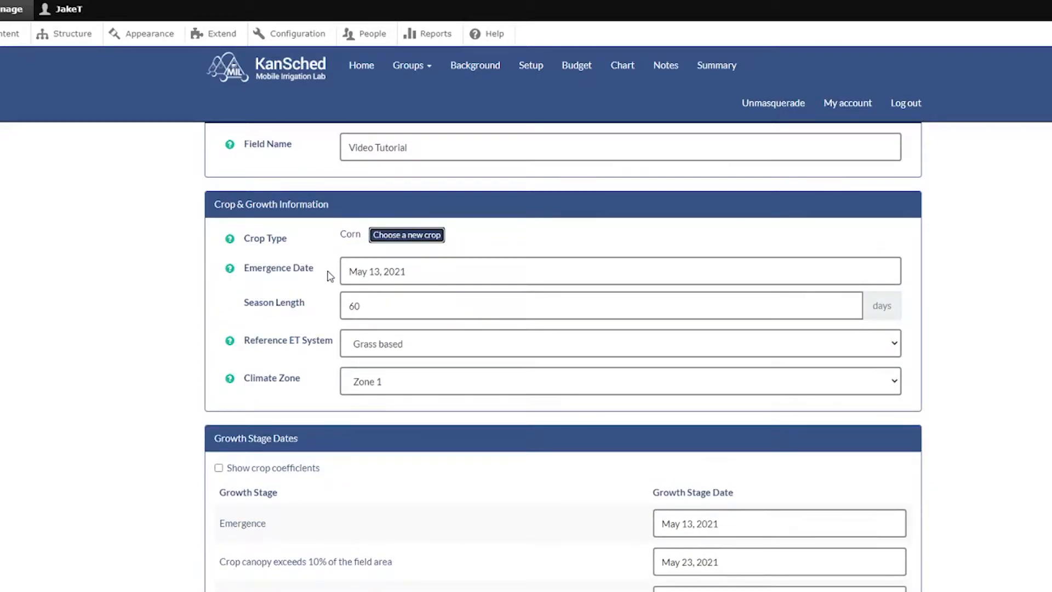
# - Set the crop's emergence date to May 4, 2021 and the season length to 120 days
pyautogui.click(383, 269)
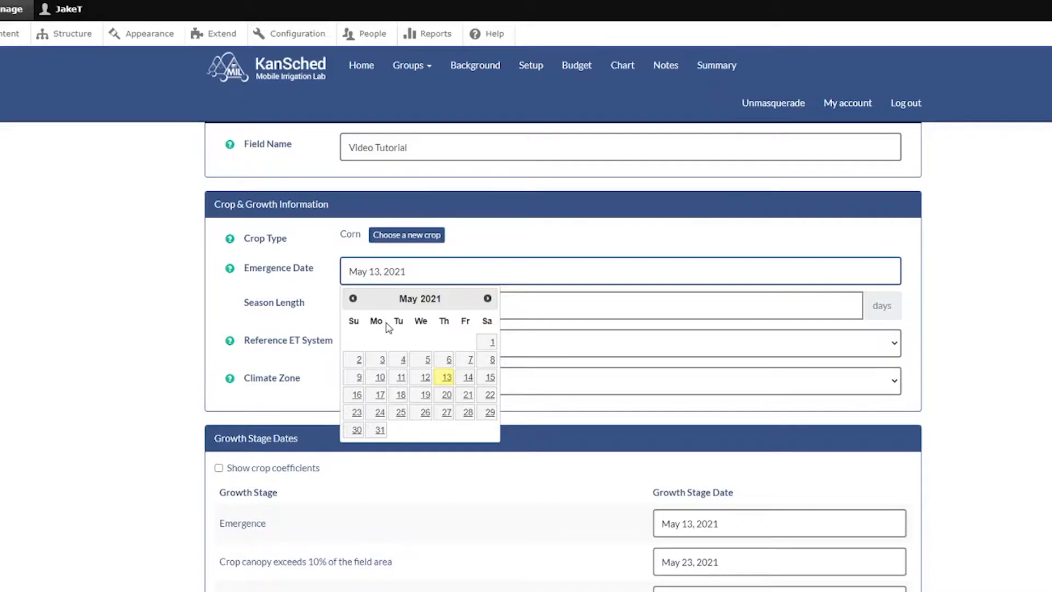
pyautogui.click(396, 362)
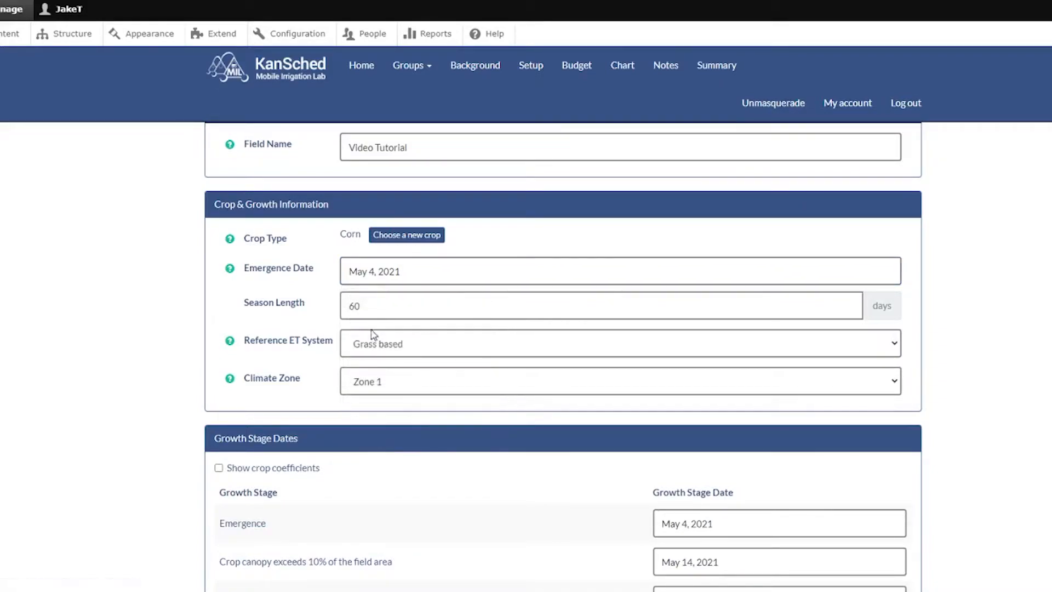
pyautogui.moveTo(368, 307); pyautogui.dragTo(344, 310)
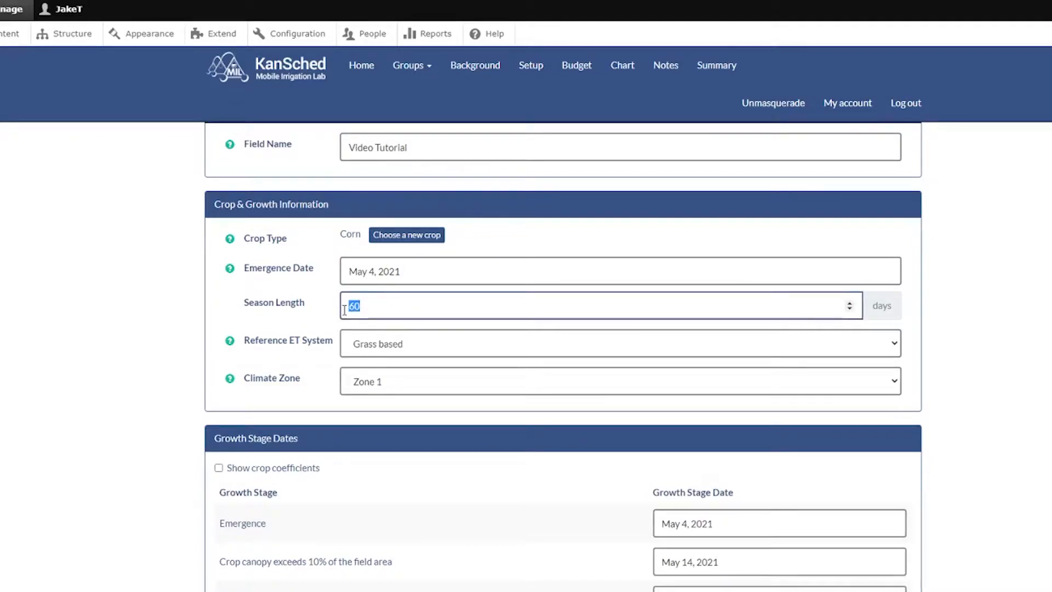
pyautogui.write('120')
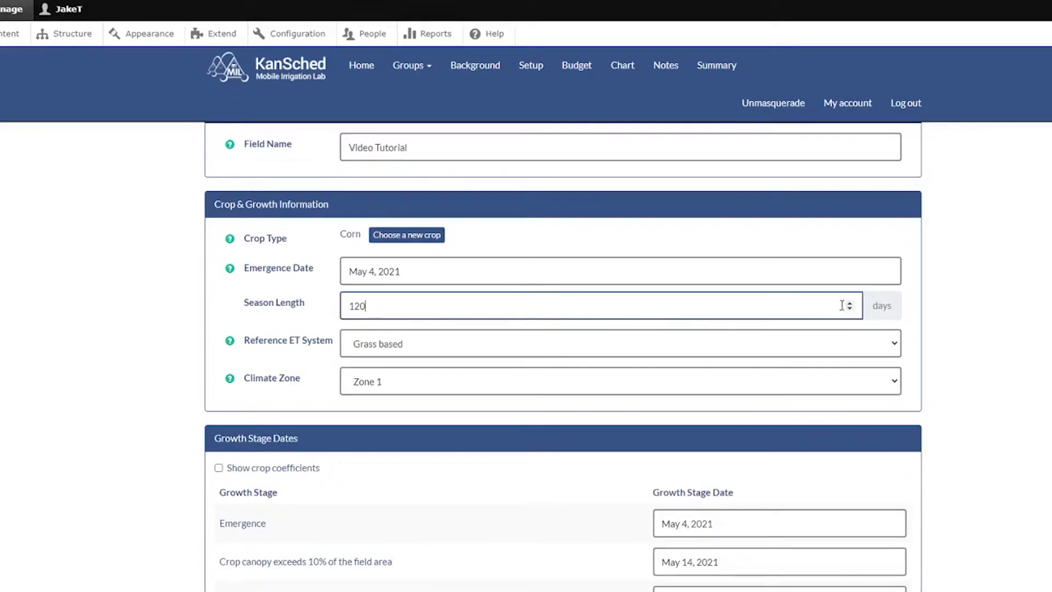
pyautogui.click(218, 302)
# - Select the Grass based reference ET system and Zone 1 as the climate zone
pyautogui.scroll(-1, 218, 302)
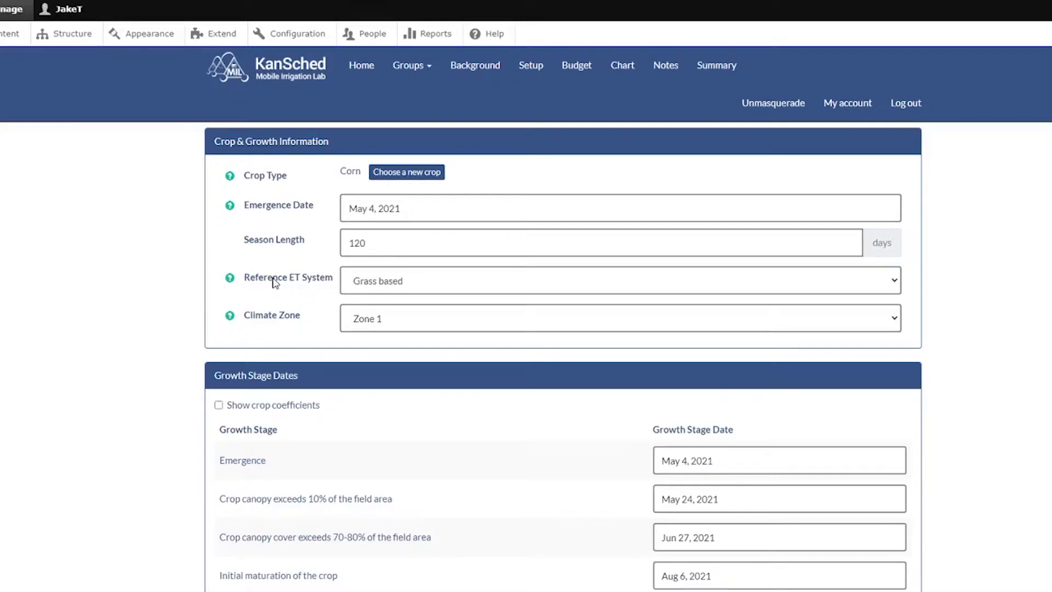
pyautogui.click(403, 282)
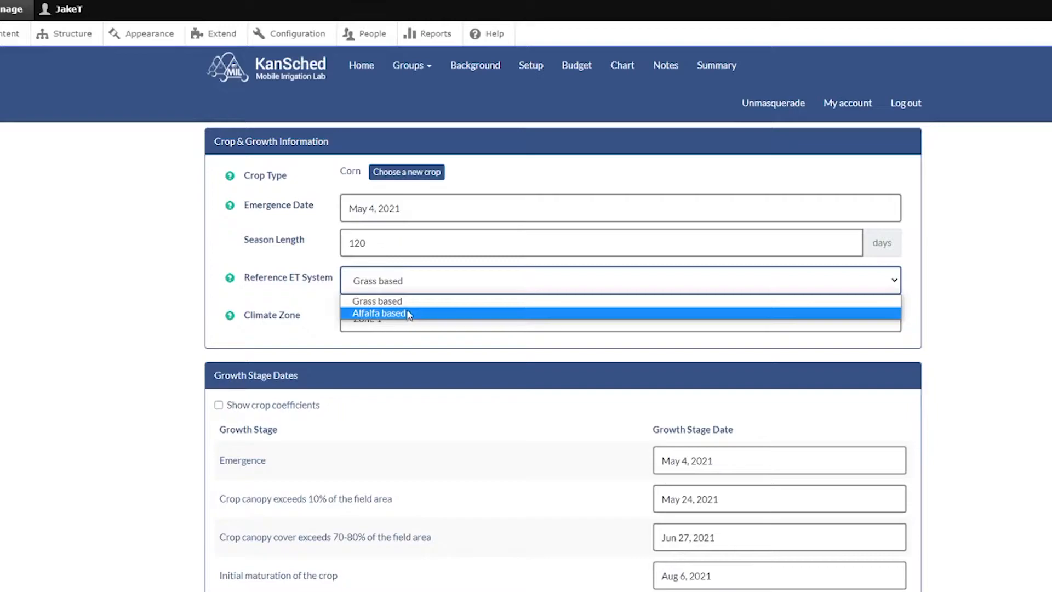
pyautogui.click(412, 303)
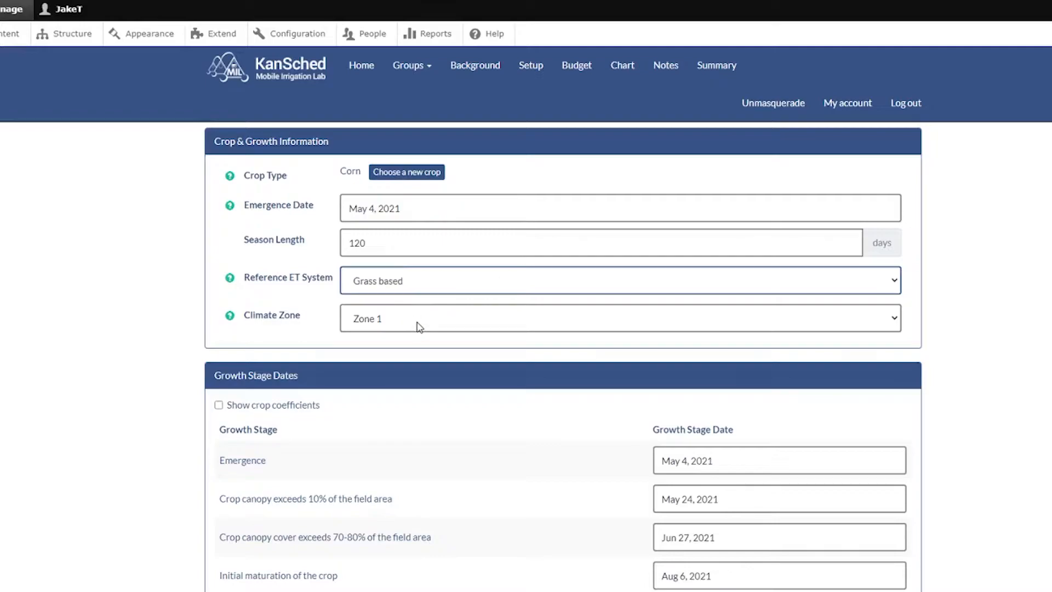
pyautogui.click(420, 327)
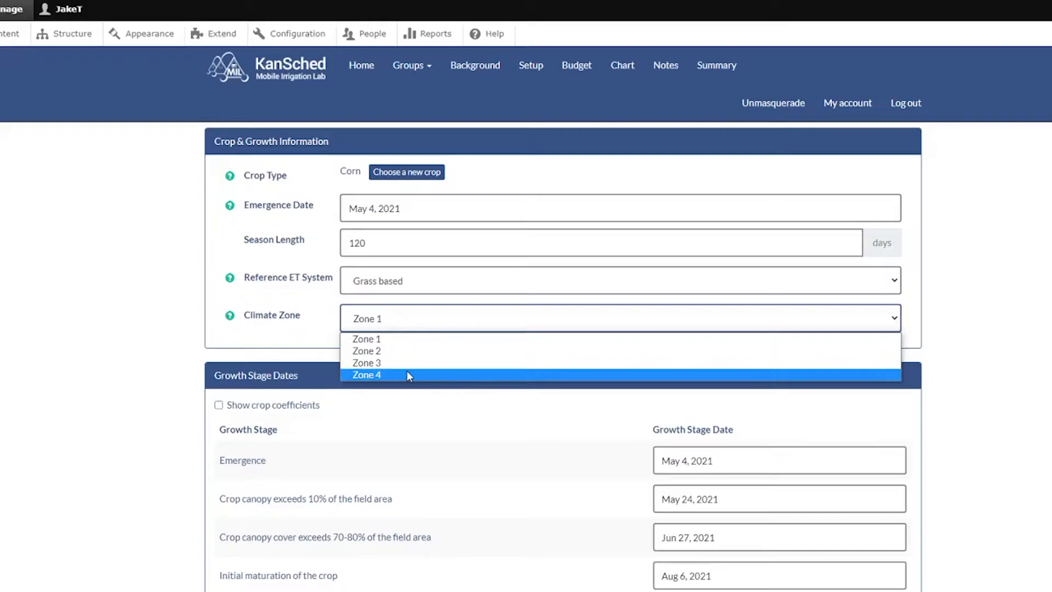
pyautogui.click(408, 345)
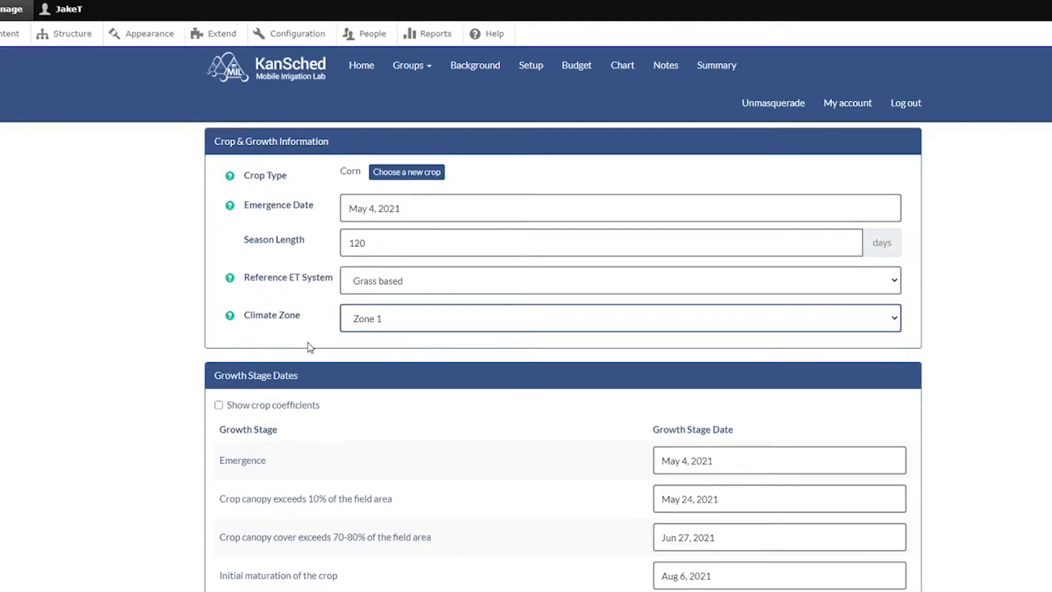
# - Read the help on selecting a climate zone, including the zone map and the climatic conditions table
pyautogui.click(231, 316)
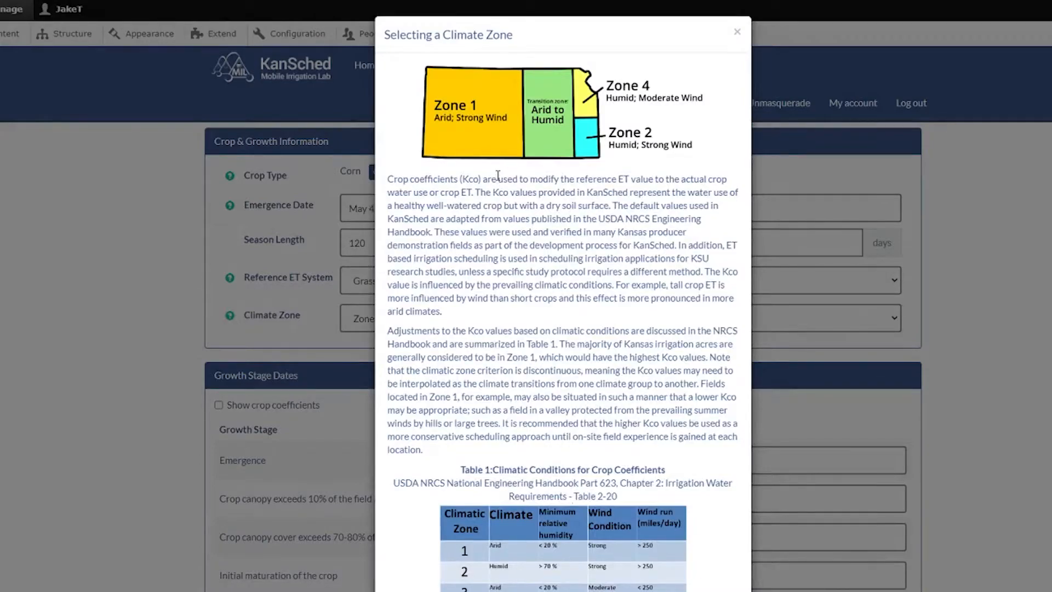
pyautogui.scroll(-3, 494, 228)
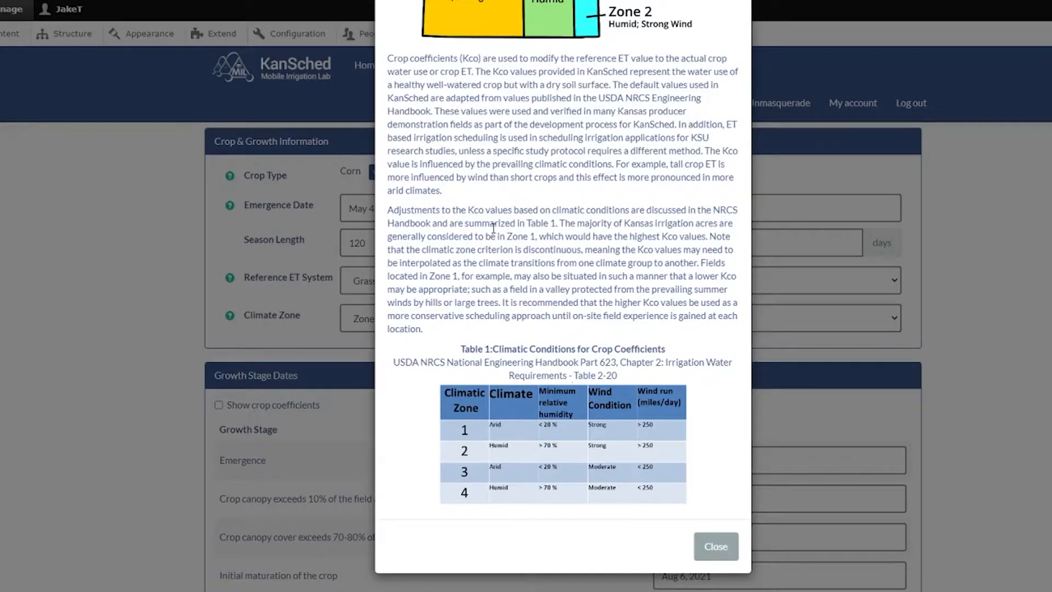
pyautogui.click(715, 547)
# - Set the date when crop canopy exceeds 10% of the field area to May 26, 2021, and show the crop coefficients
pyautogui.scroll(-3, 145, 318)
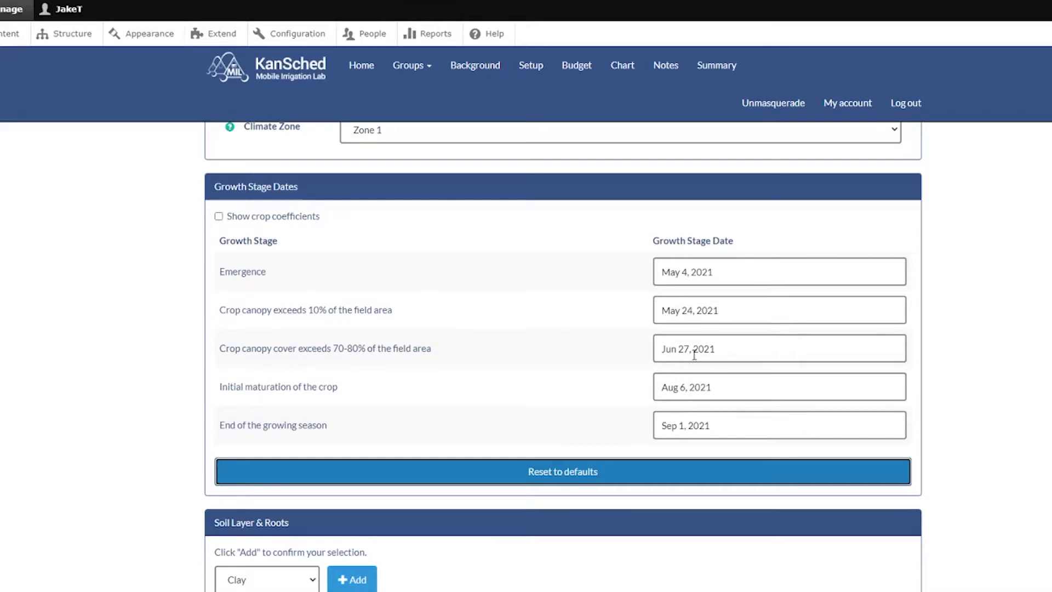
pyautogui.click(696, 311)
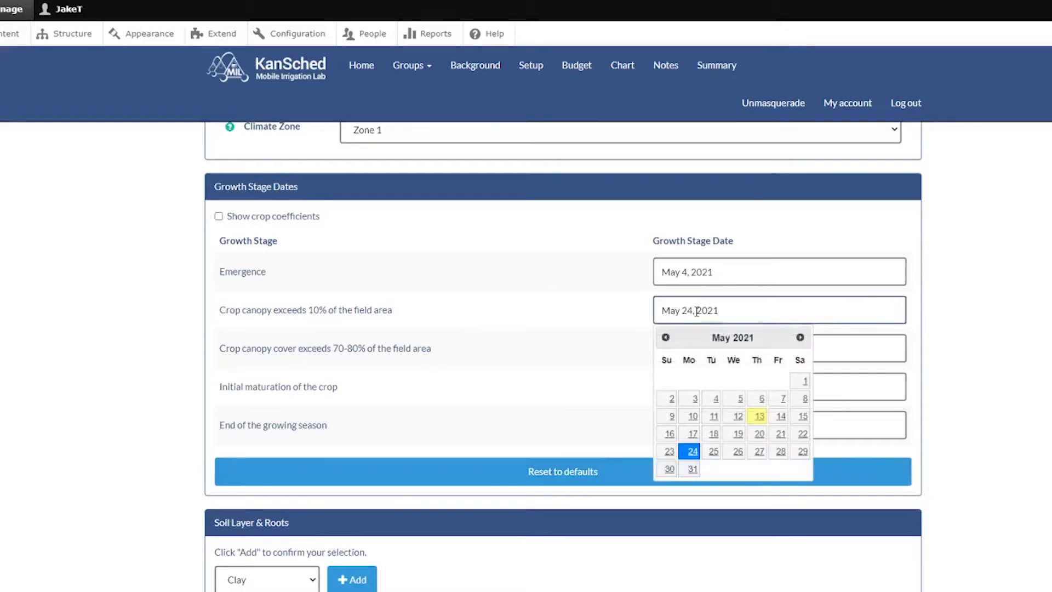
pyautogui.click(734, 452)
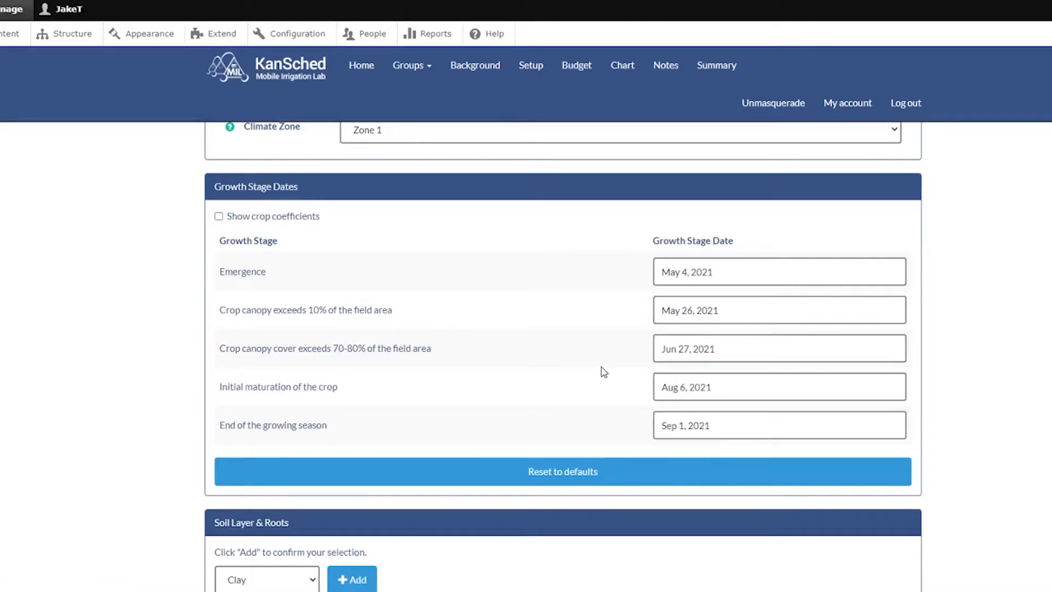
pyautogui.click(289, 216)
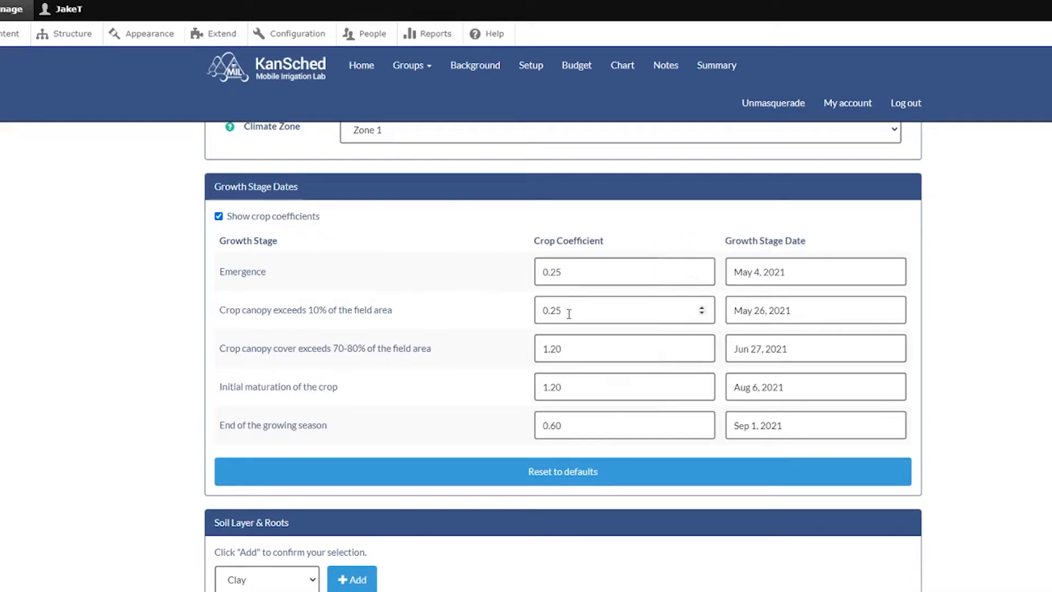
# - Add a Fine Sandy Loam soil layer and remove the Clay layer from the soil profile
pyautogui.scroll(-7, 129, 290)
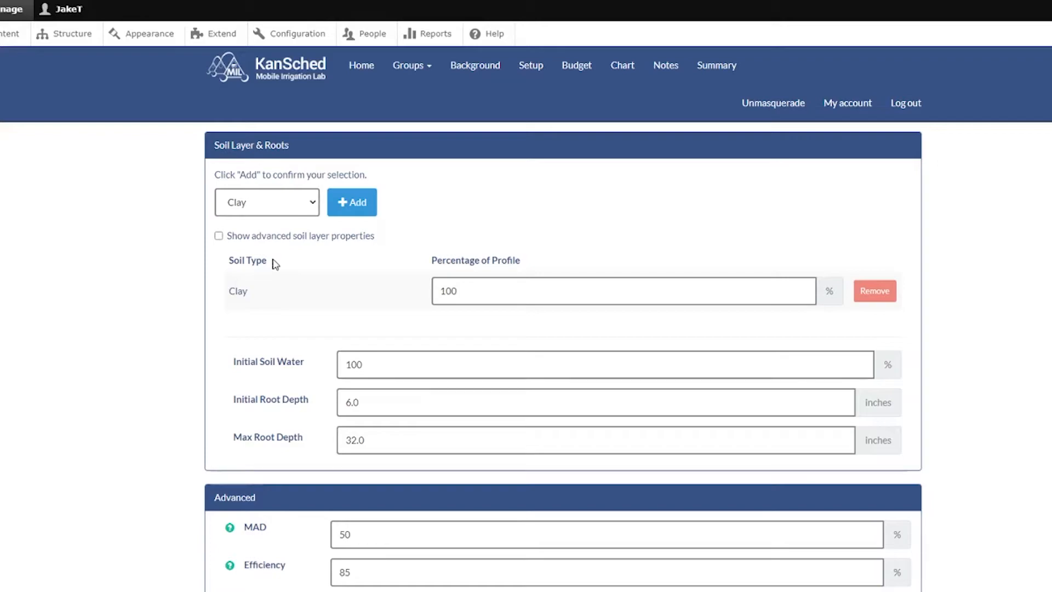
pyautogui.click(287, 211)
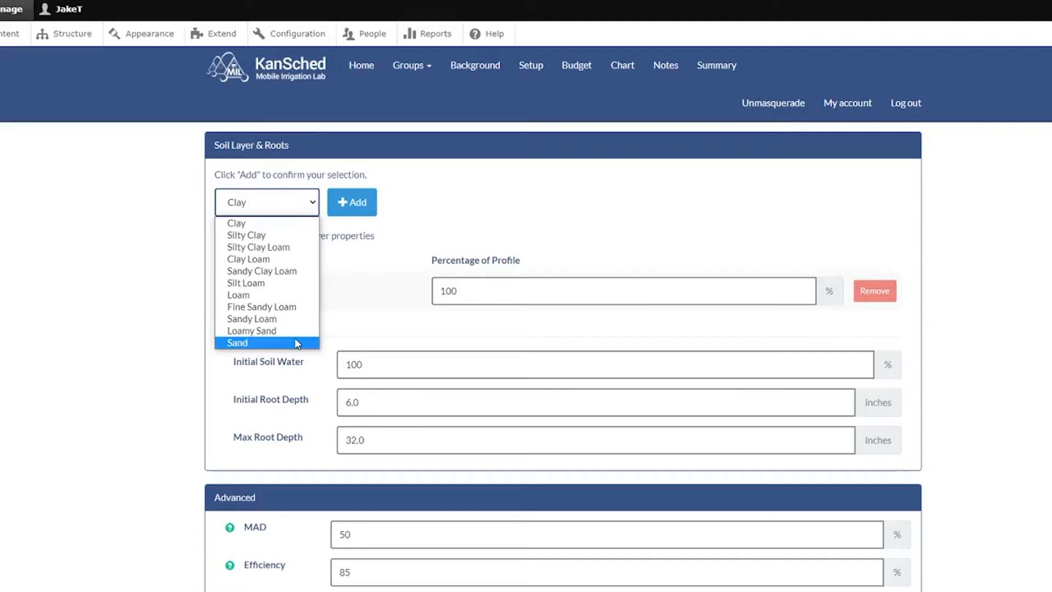
pyautogui.click(305, 306)
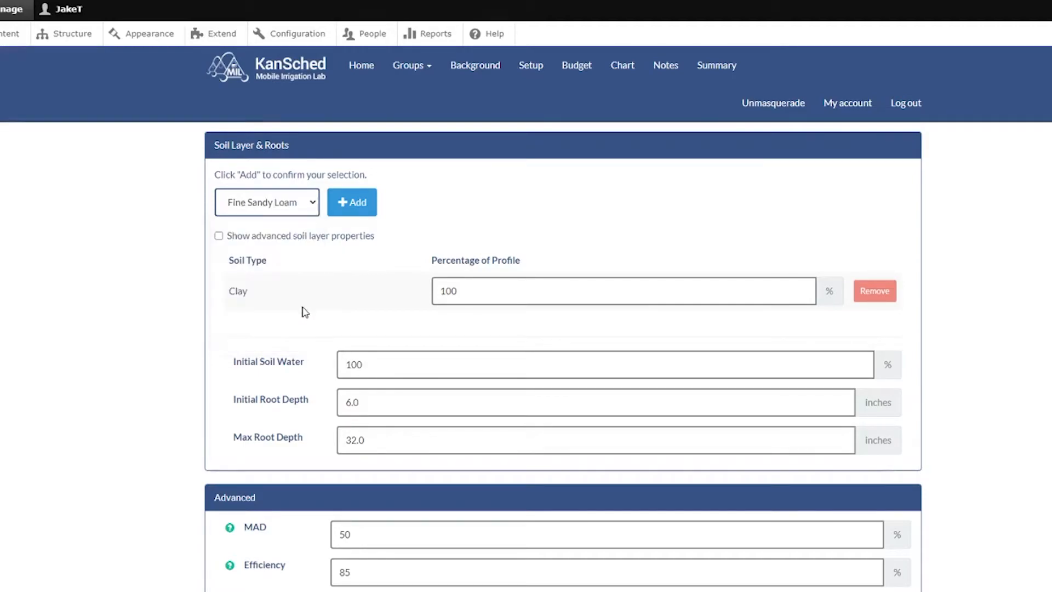
pyautogui.click(347, 213)
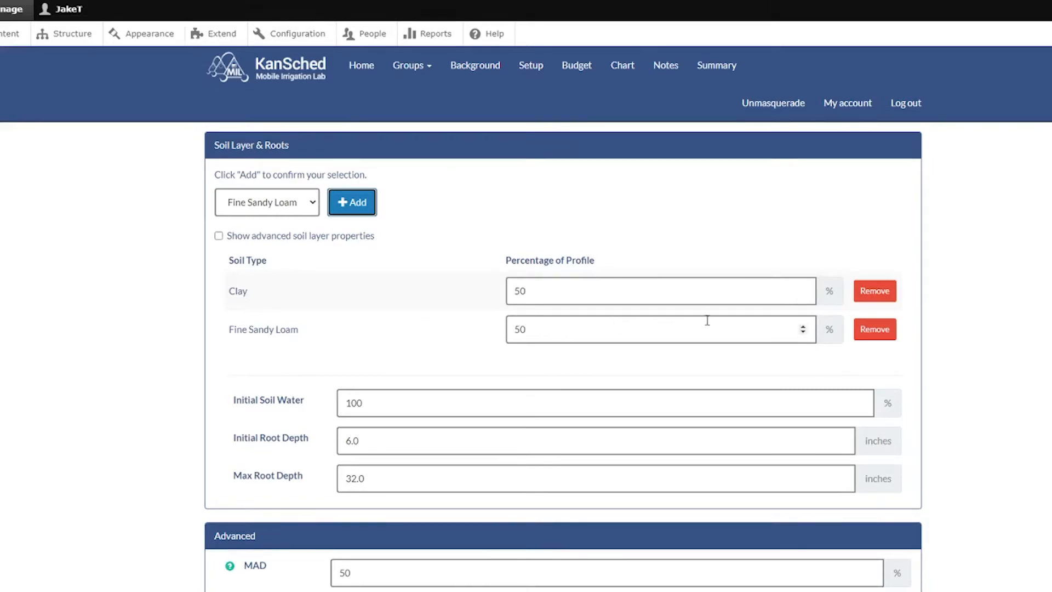
pyautogui.click(874, 291)
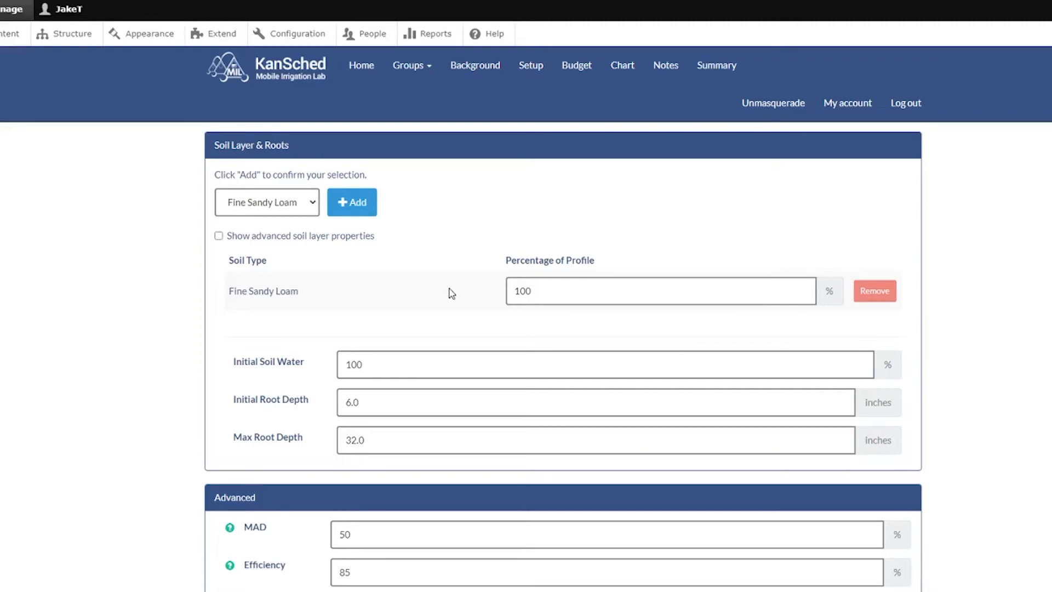
# - Add a Clay Loam soil layer and split the profile into 80% Fine Sandy Loam and 20% Clay Loam
pyautogui.click(277, 211)
pyautogui.click(272, 259)
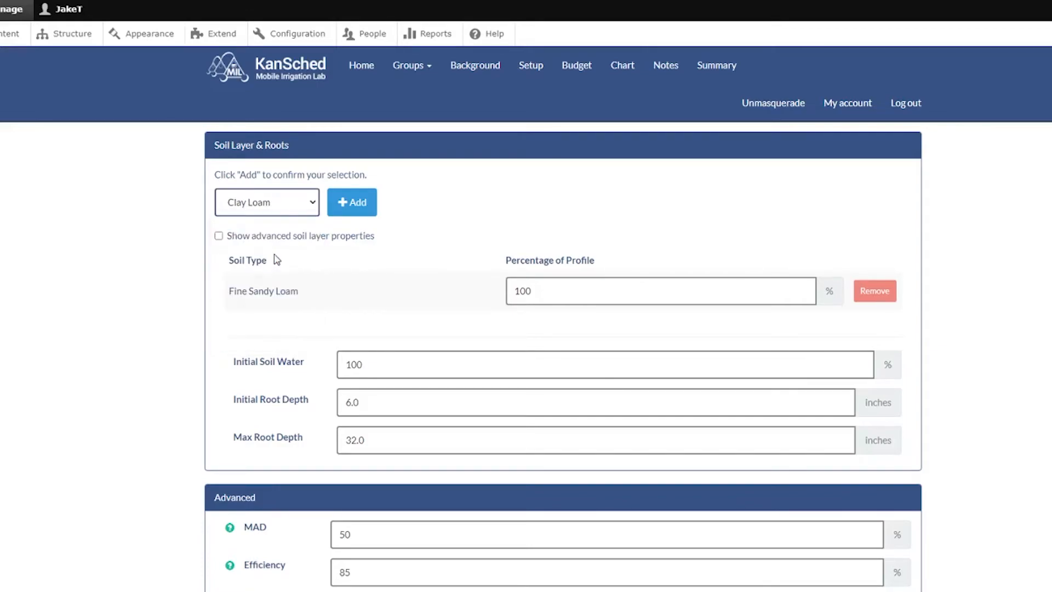
pyautogui.click(337, 212)
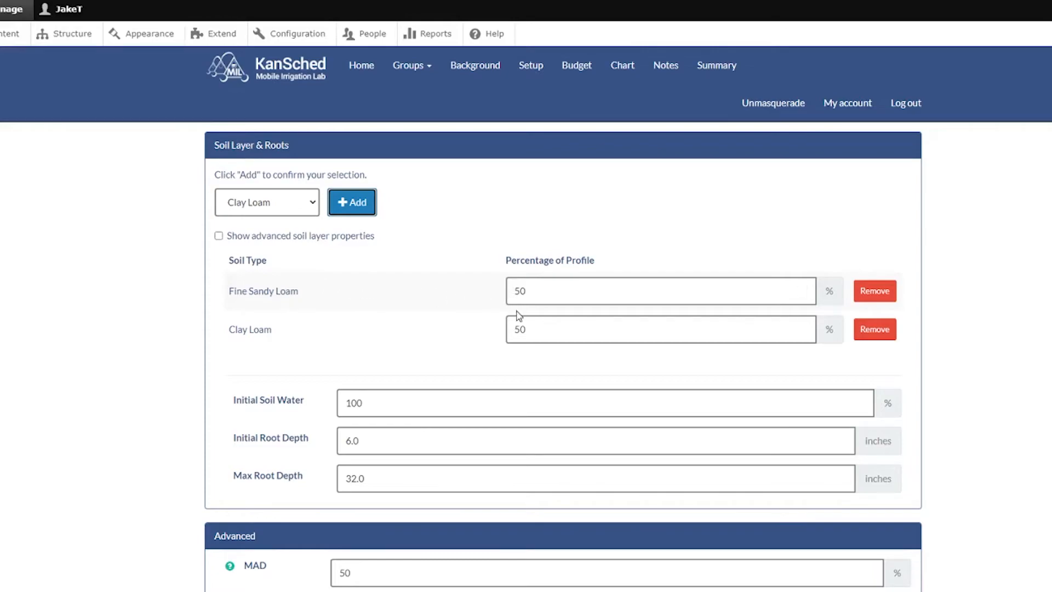
pyautogui.doubleClick(531, 296)
pyautogui.write('80')
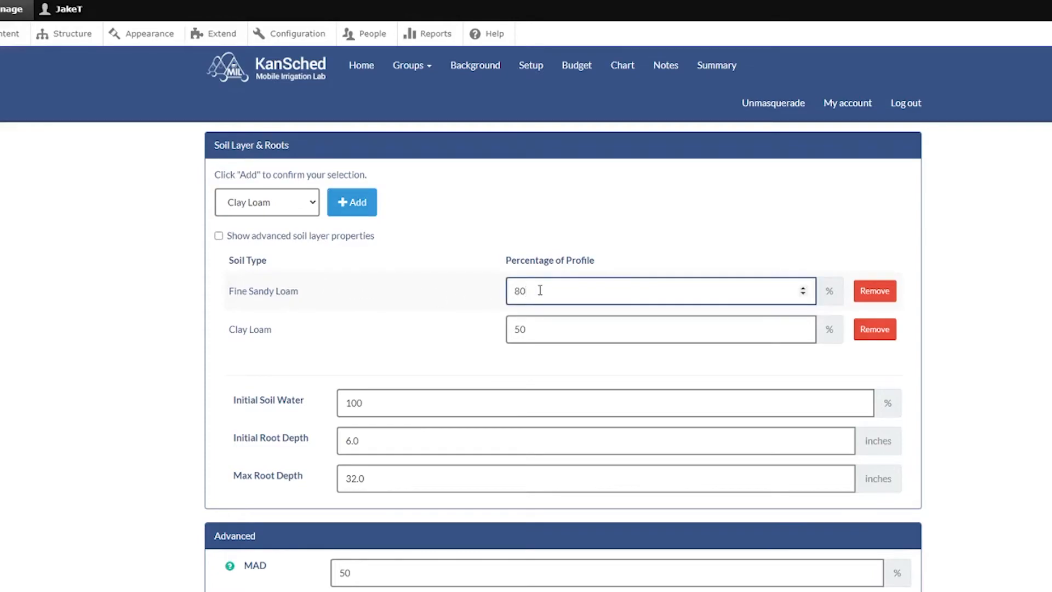
pyautogui.doubleClick(511, 329)
pyautogui.write('20')
pyautogui.click(495, 333)
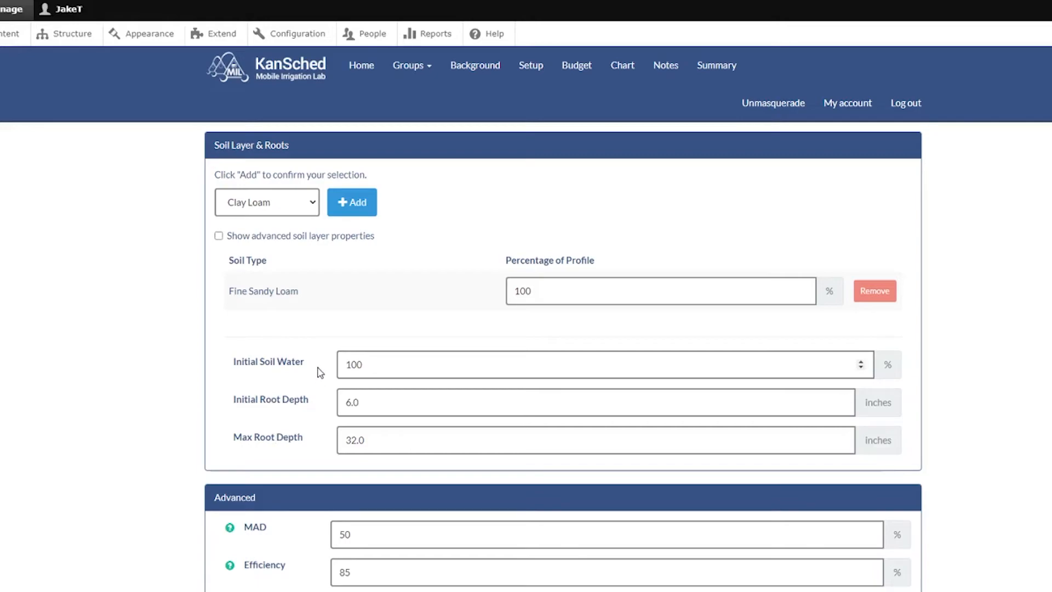
# - Set the initial soil water to 80% and save the field setup
pyautogui.moveTo(371, 362); pyautogui.dragTo(339, 363)
pyautogui.write('80')
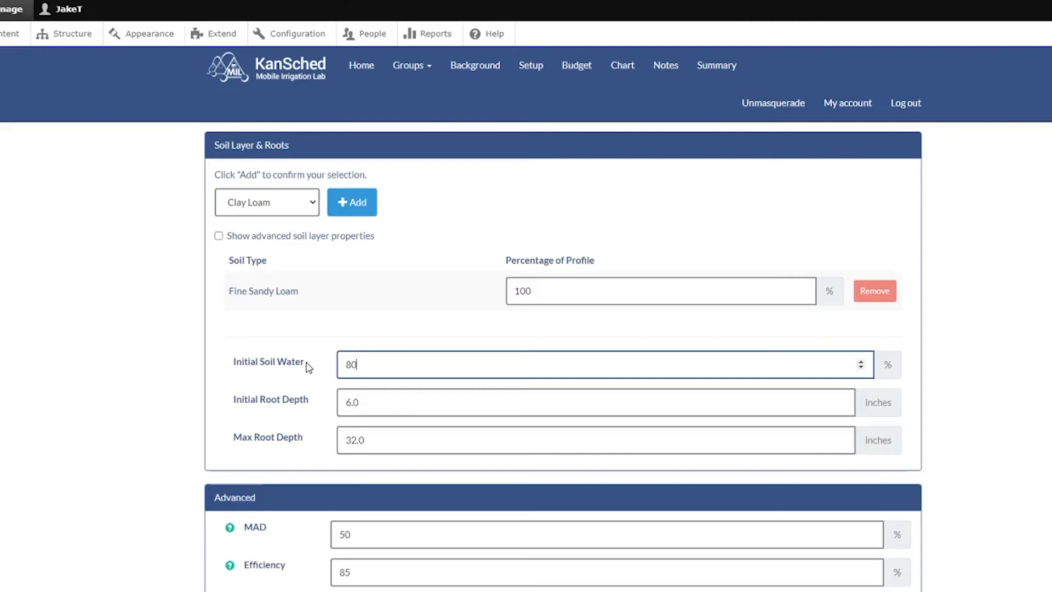
pyautogui.scroll(-3, 185, 335)
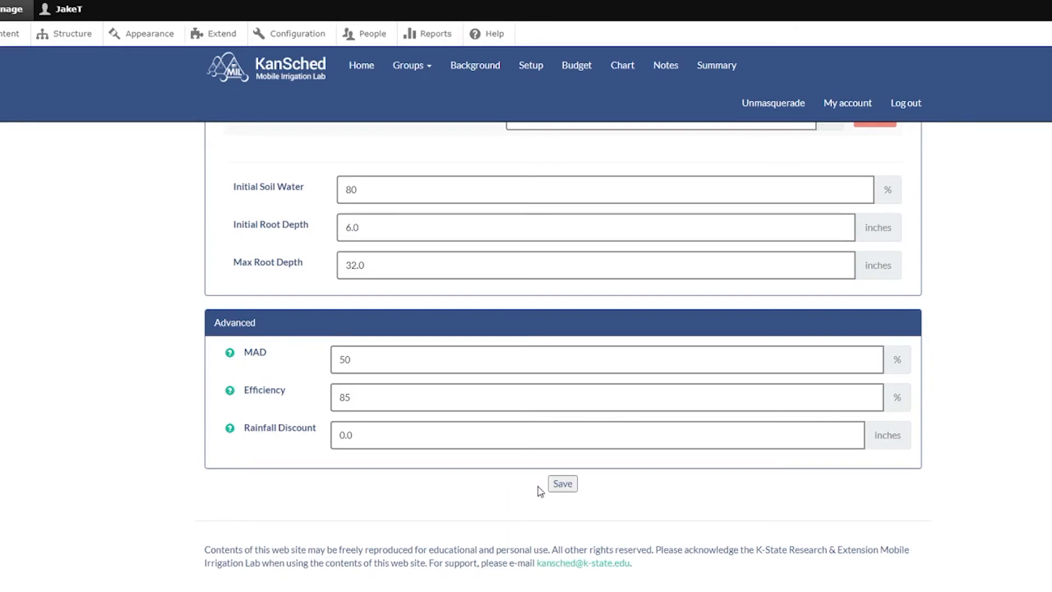
pyautogui.click(557, 489)
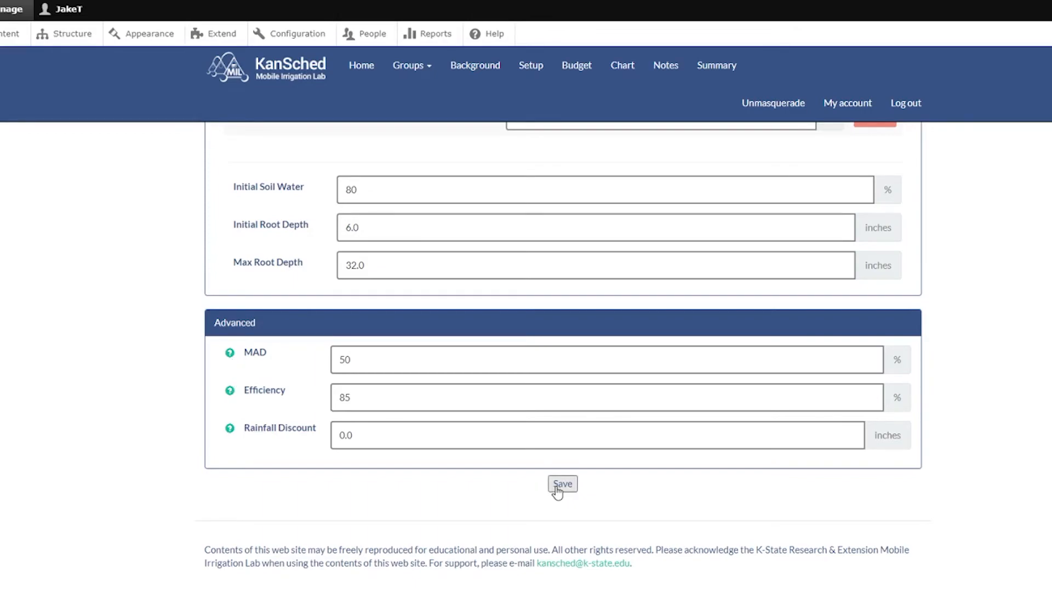